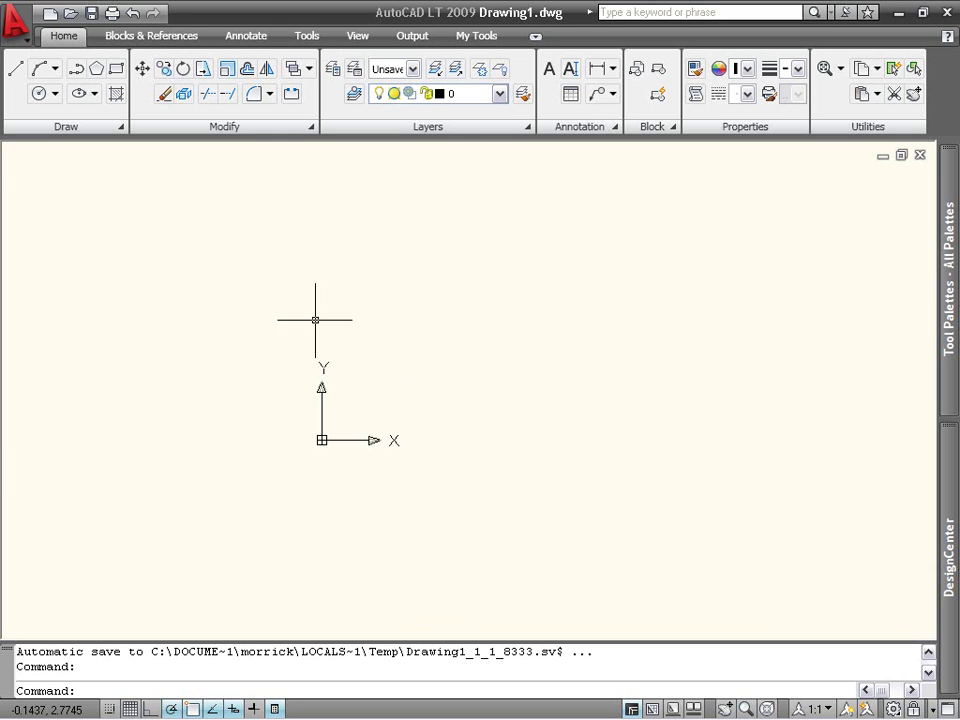
Draw a line from a picked point to relative @5,3, then on to absolute point 4,6.
click(17, 68)
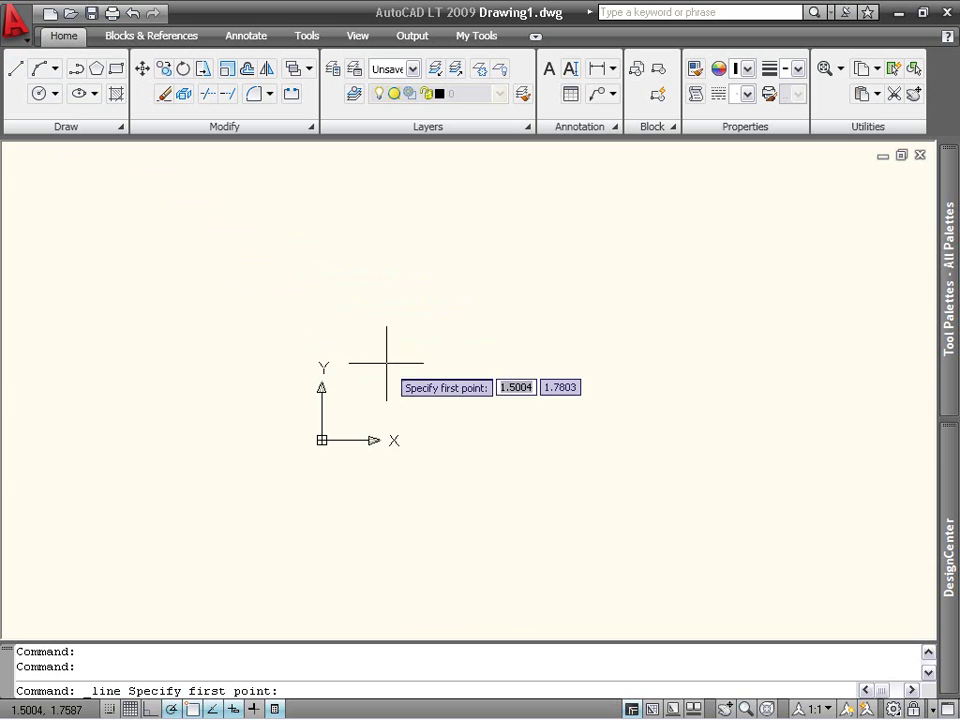
click(423, 385)
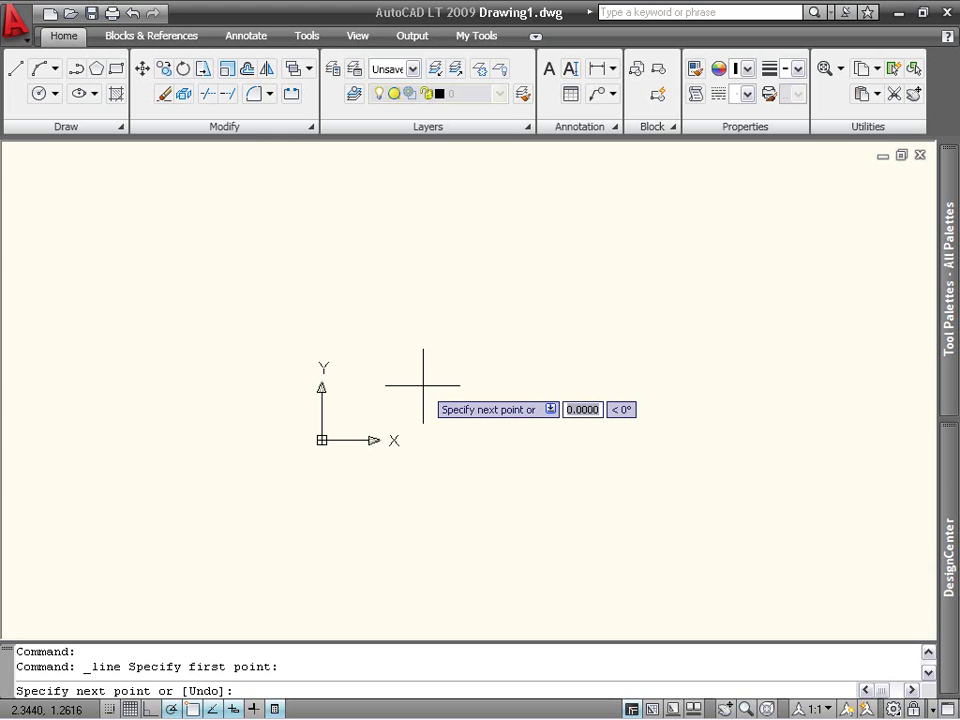
text(5)
key(Tab)
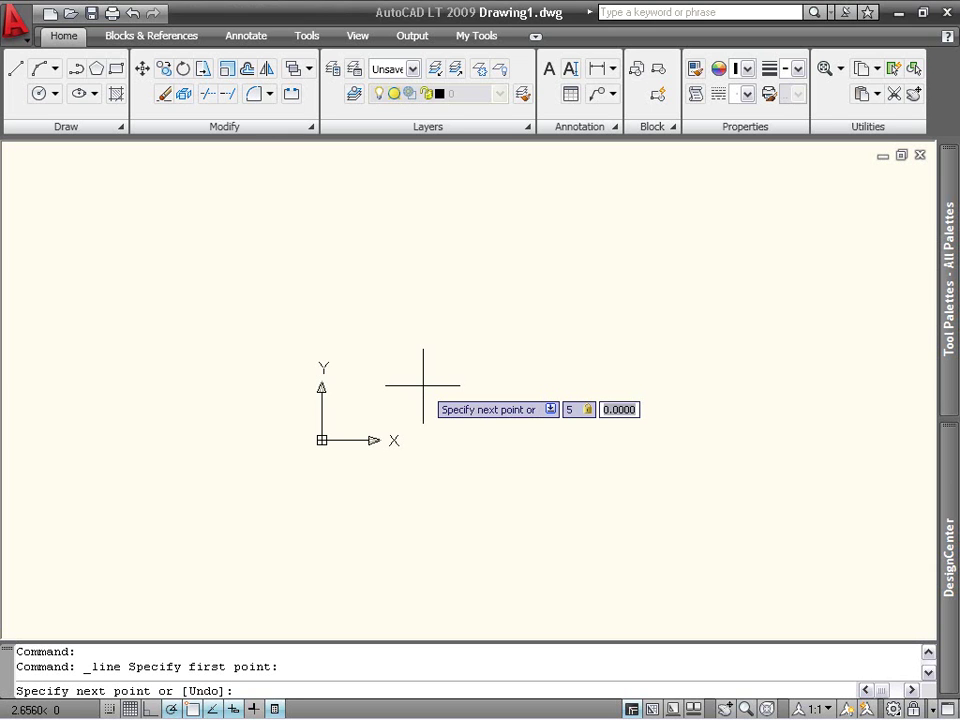
text(3)
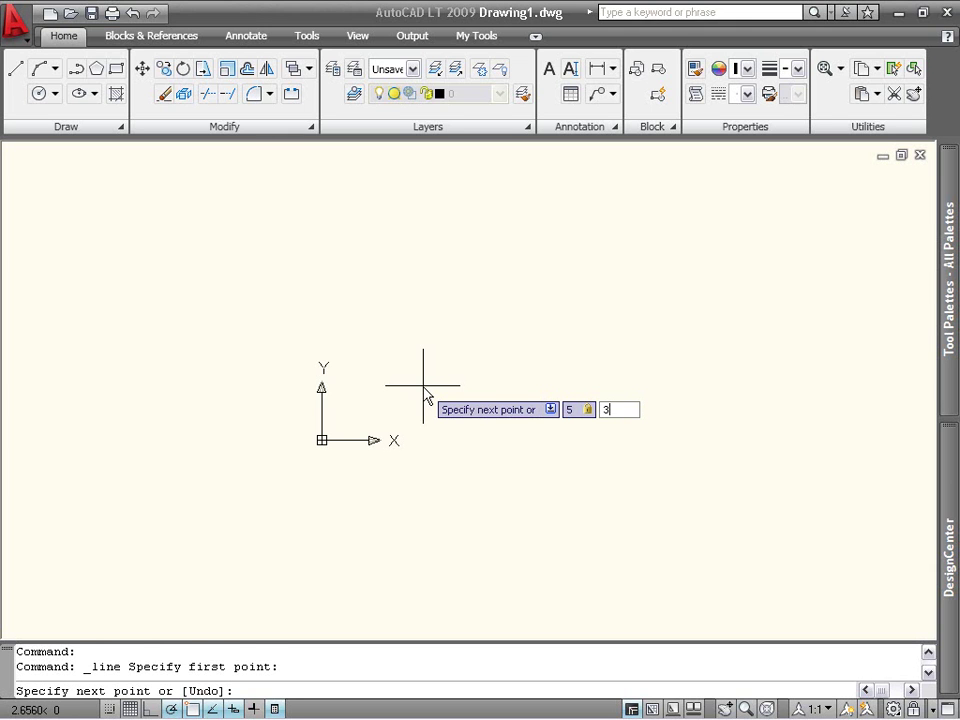
key(Return)
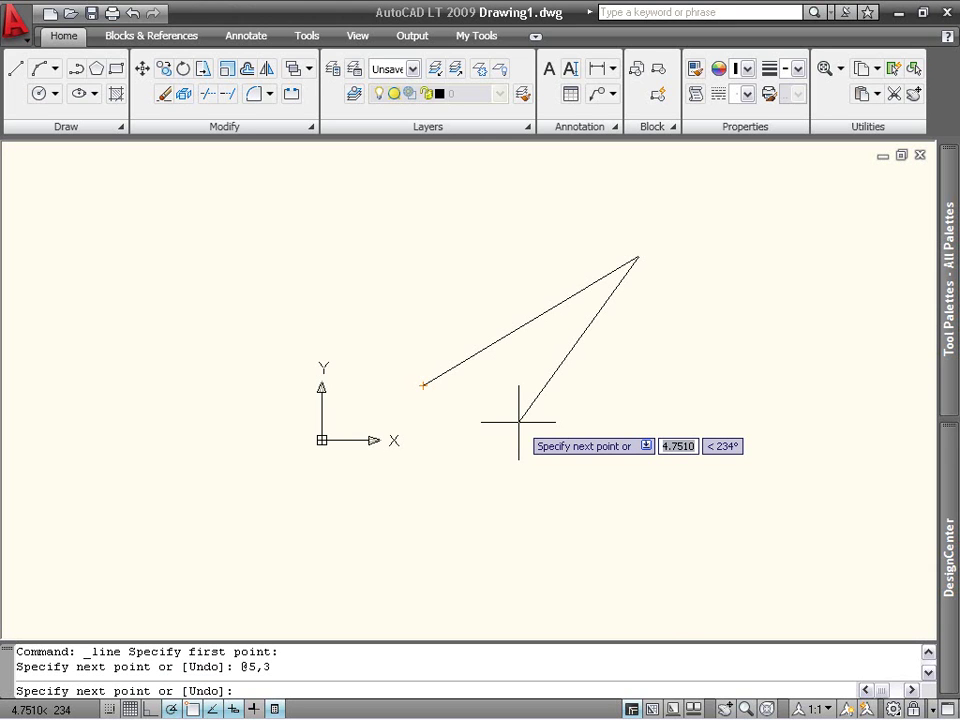
text(#)
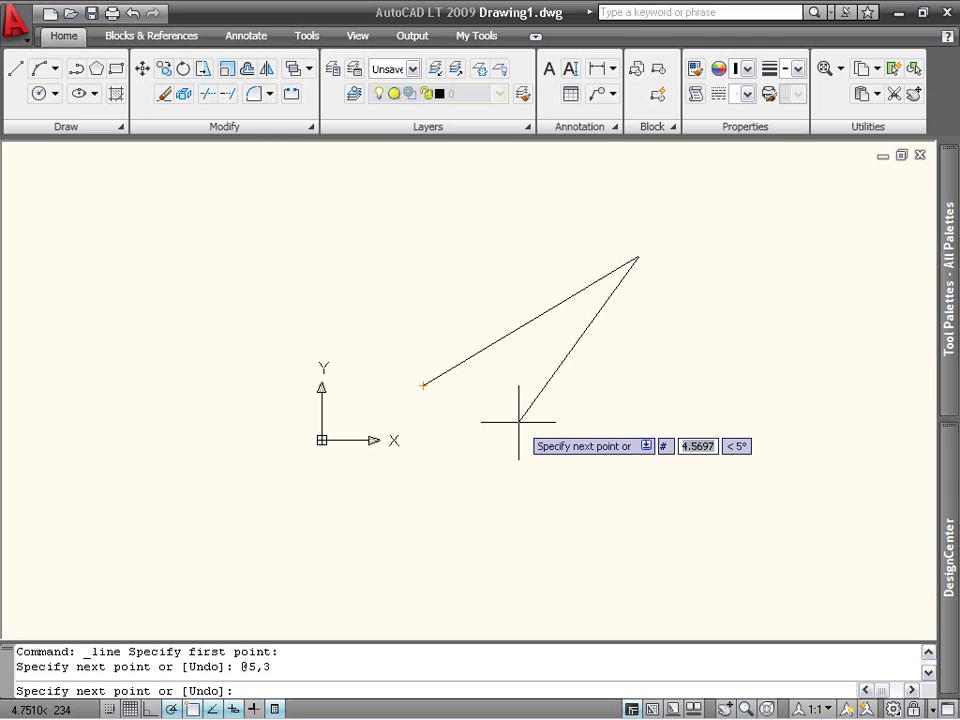
text(4,)
text(6)
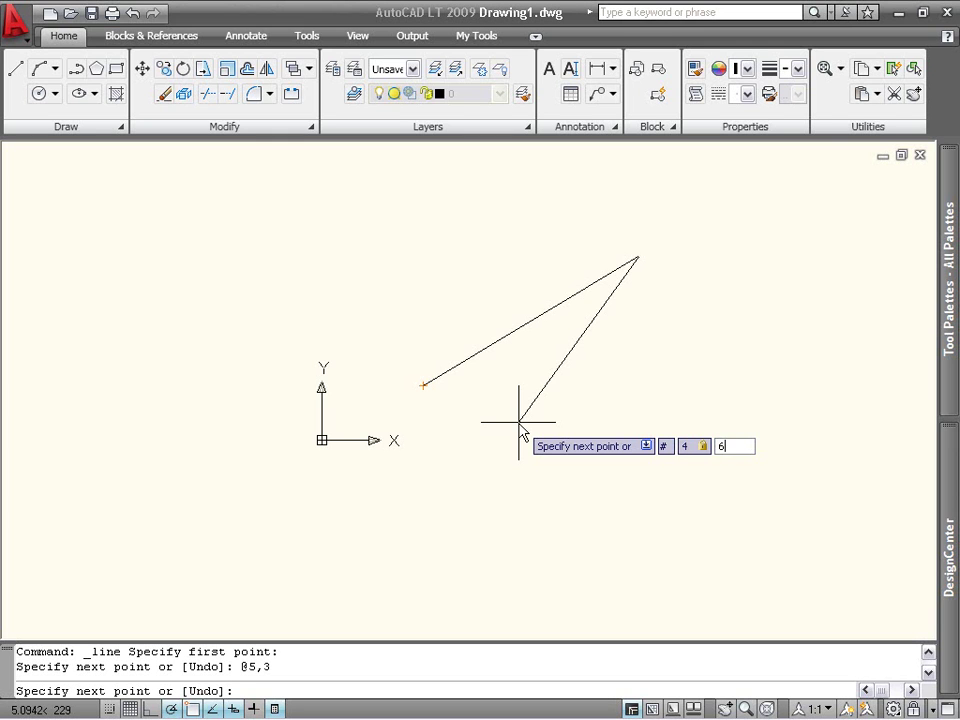
key(Return)
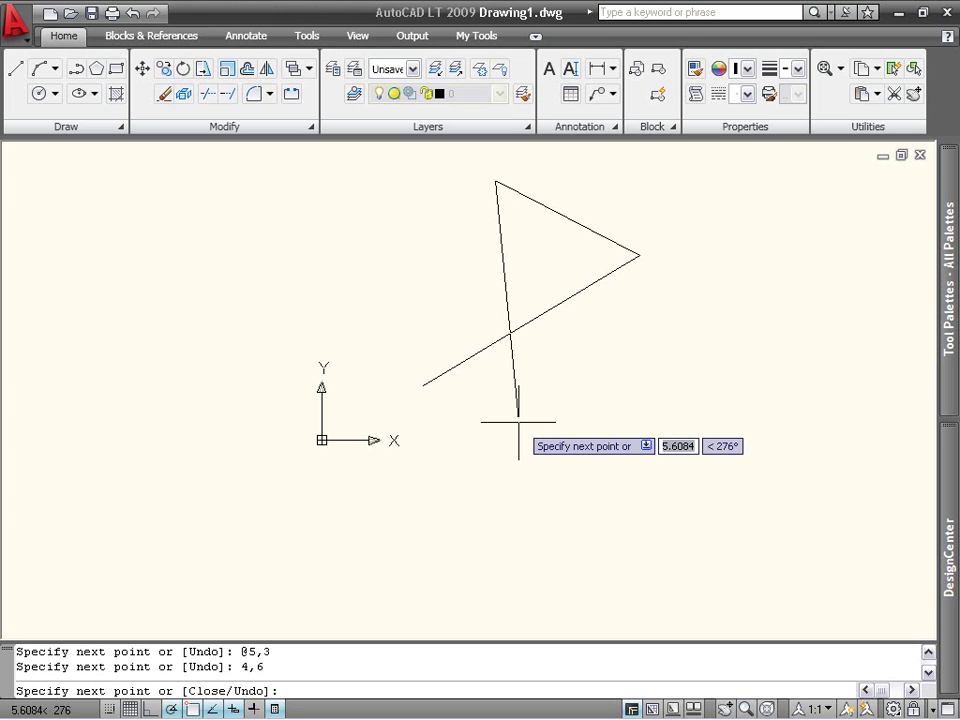
key(Return)
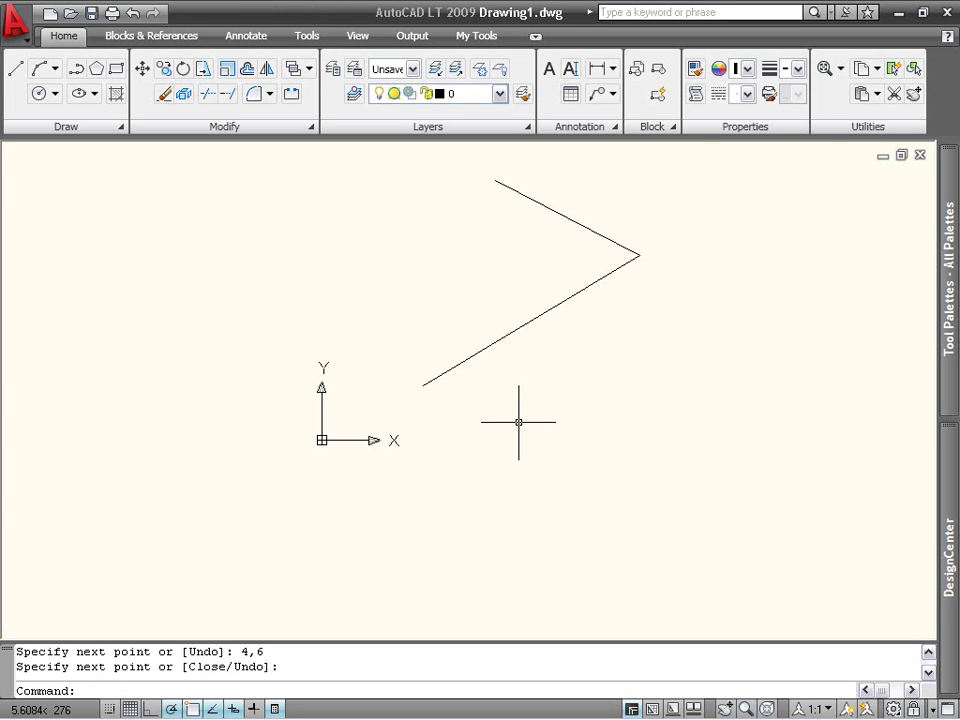
Repeat the Line command and enter -2,1 as the first point.
key(Return)
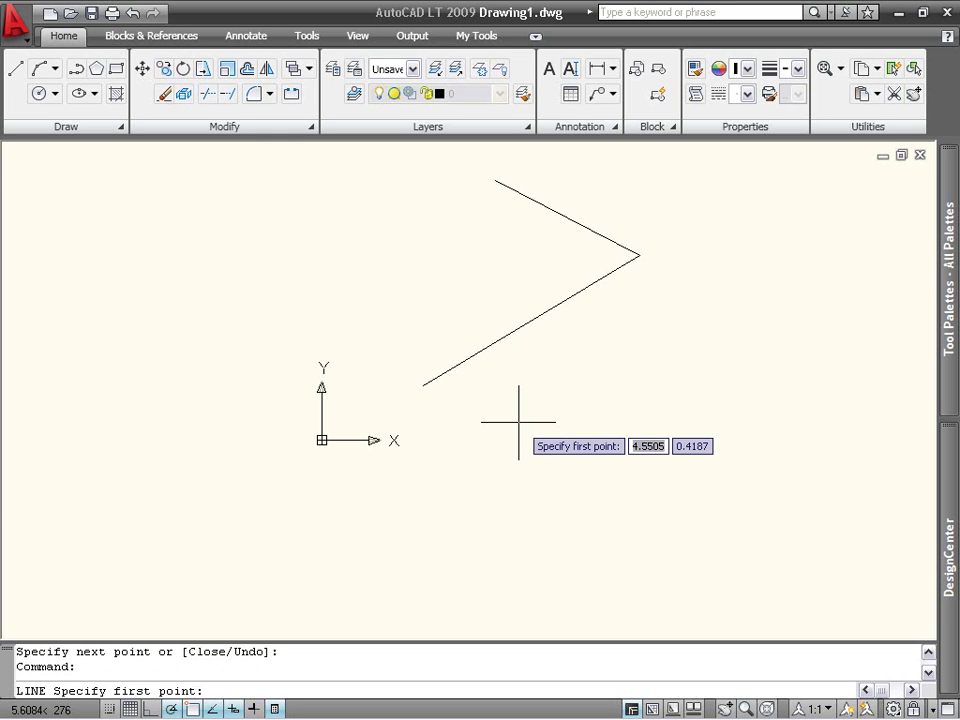
text(-2,1)
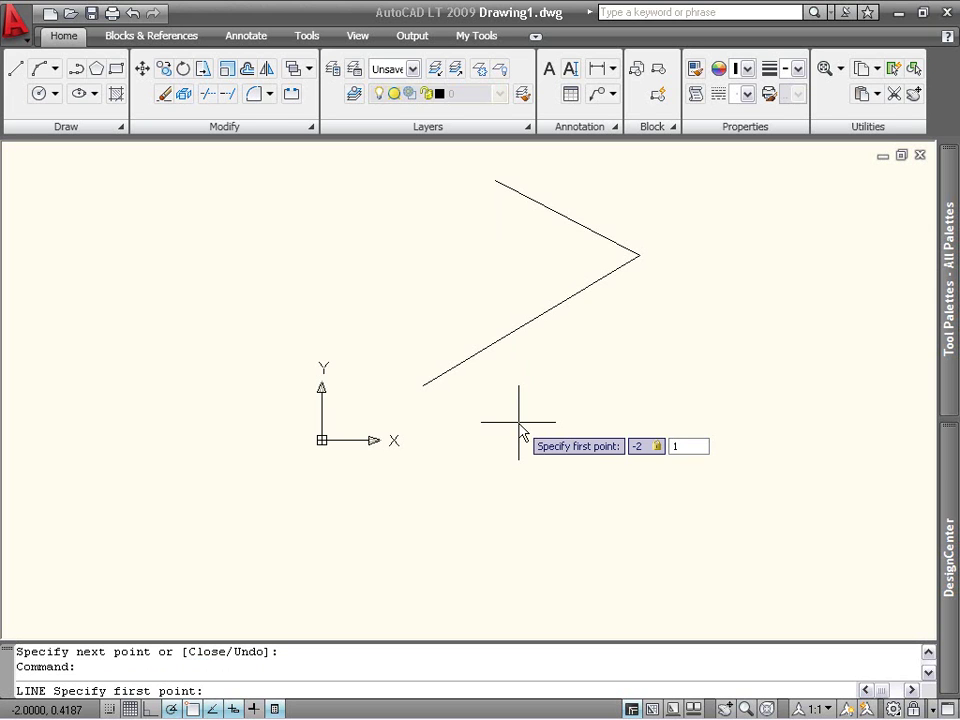
key(Return)
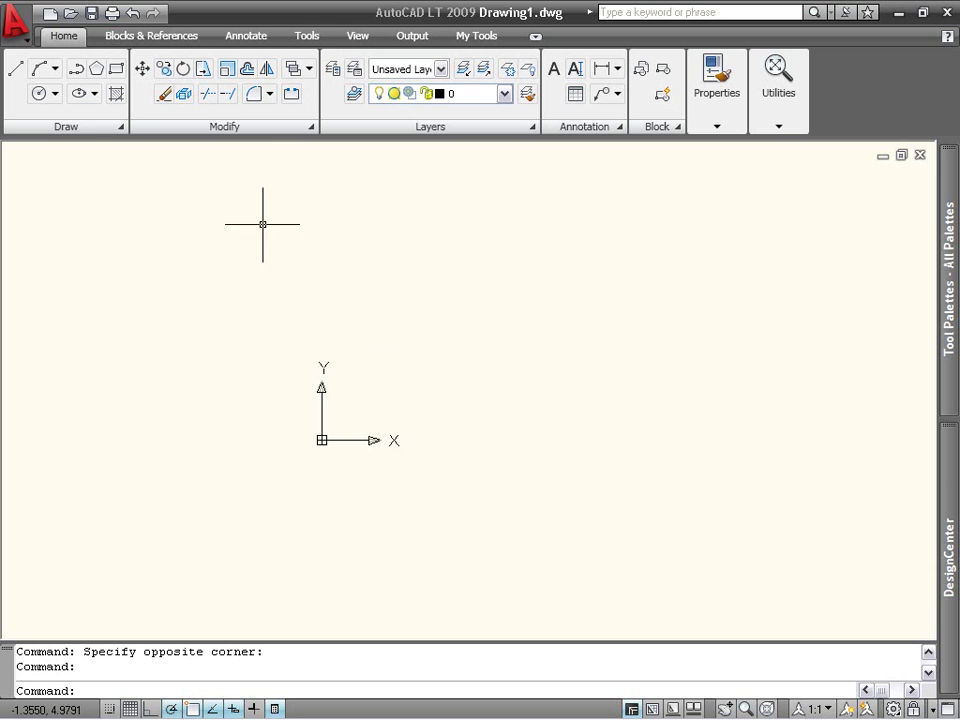
Draw a vertical line up from a picked point, then a horizontal line rightward from its top.
click(15, 70)
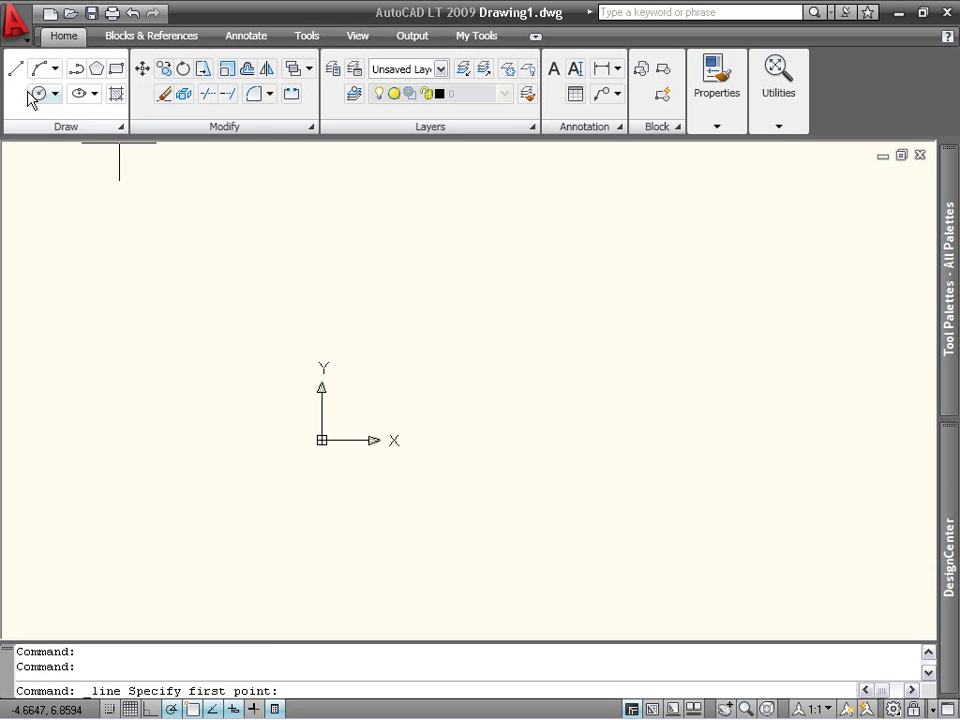
click(431, 349)
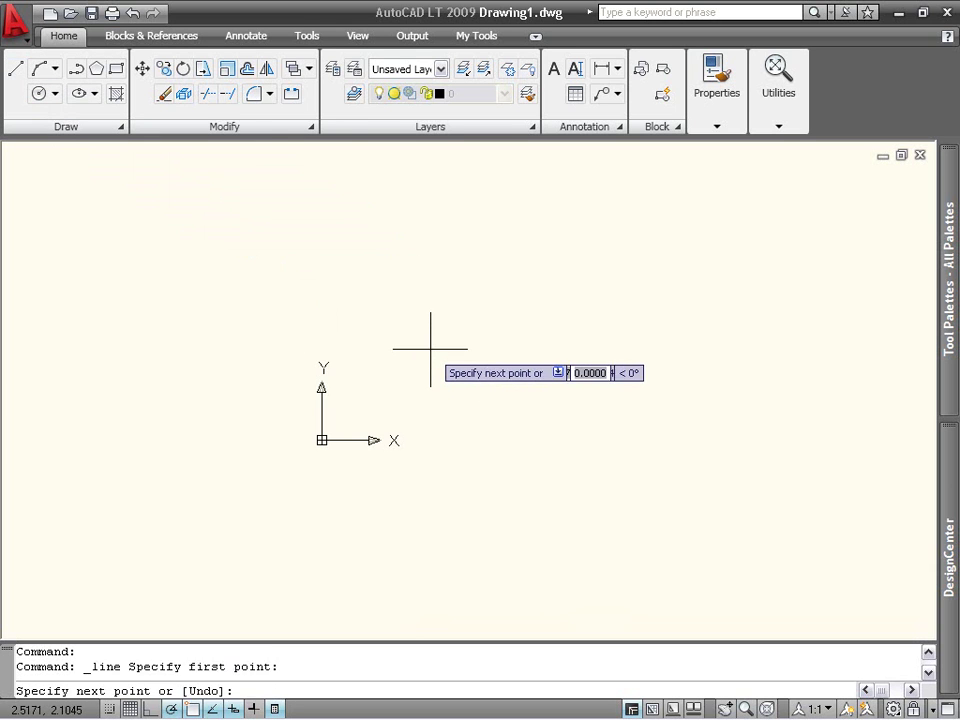
click(431, 230)
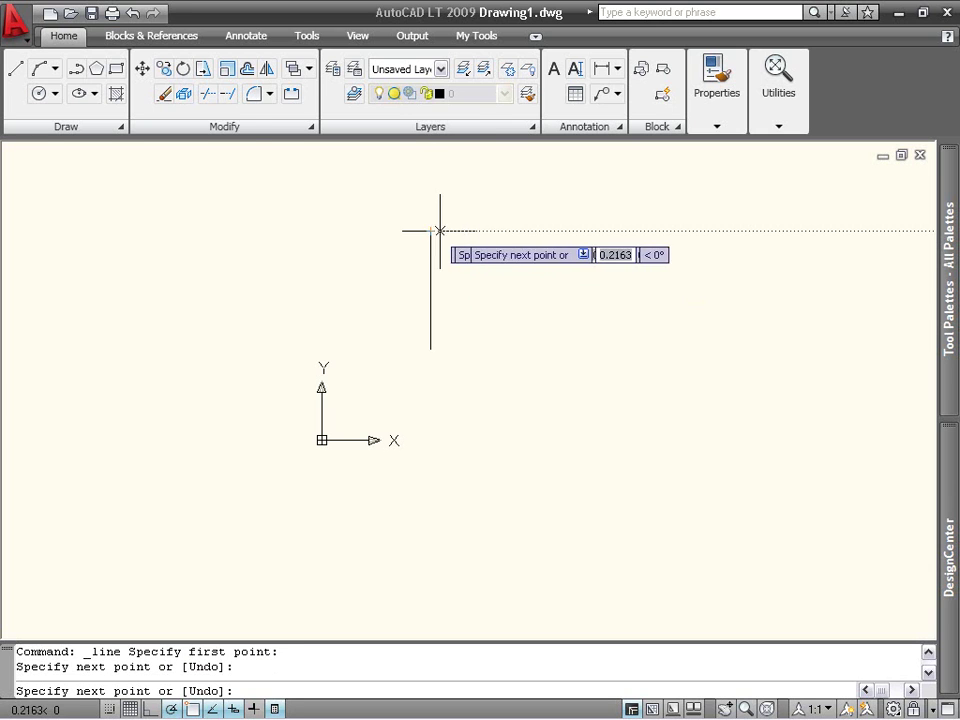
click(581, 231)
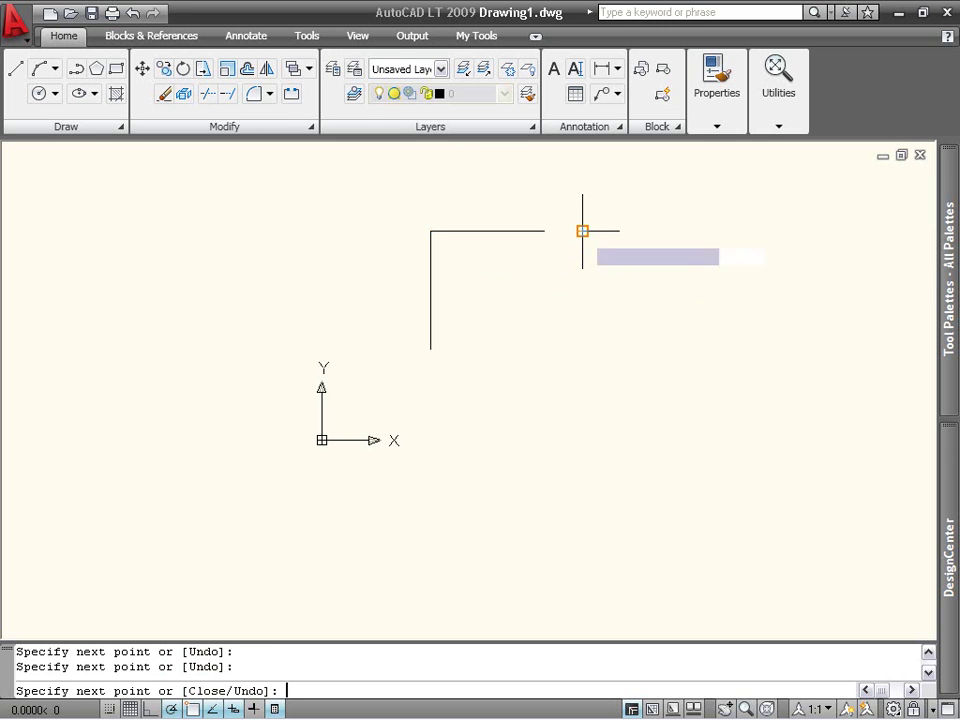
key(Escape)
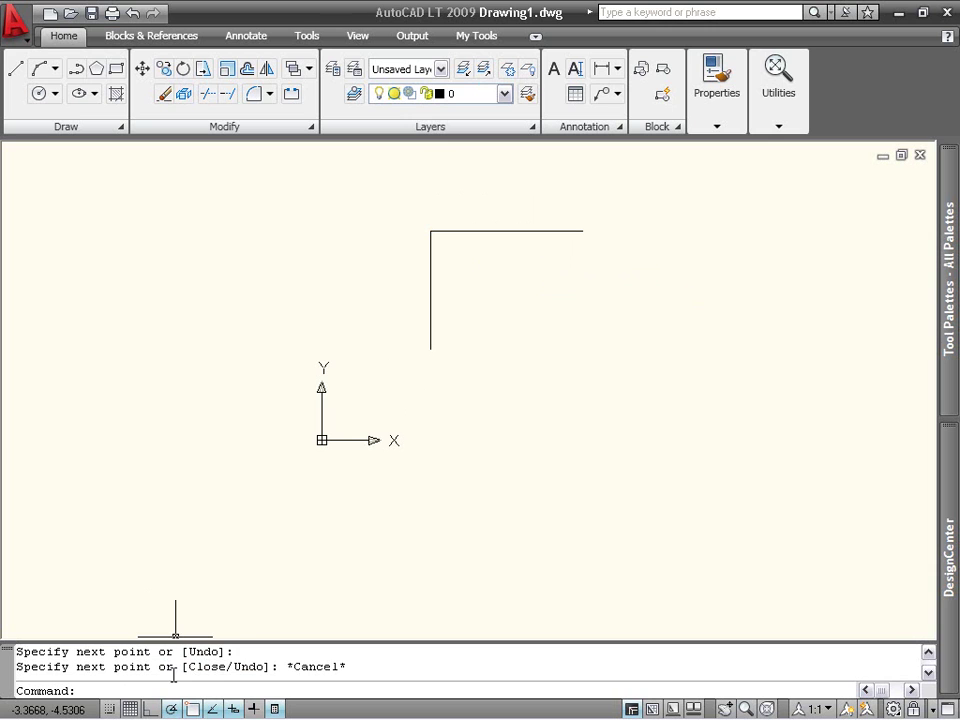
Set polar tracking to 45° increments and add a 25° additional tracking angle.
right_click(175, 708)
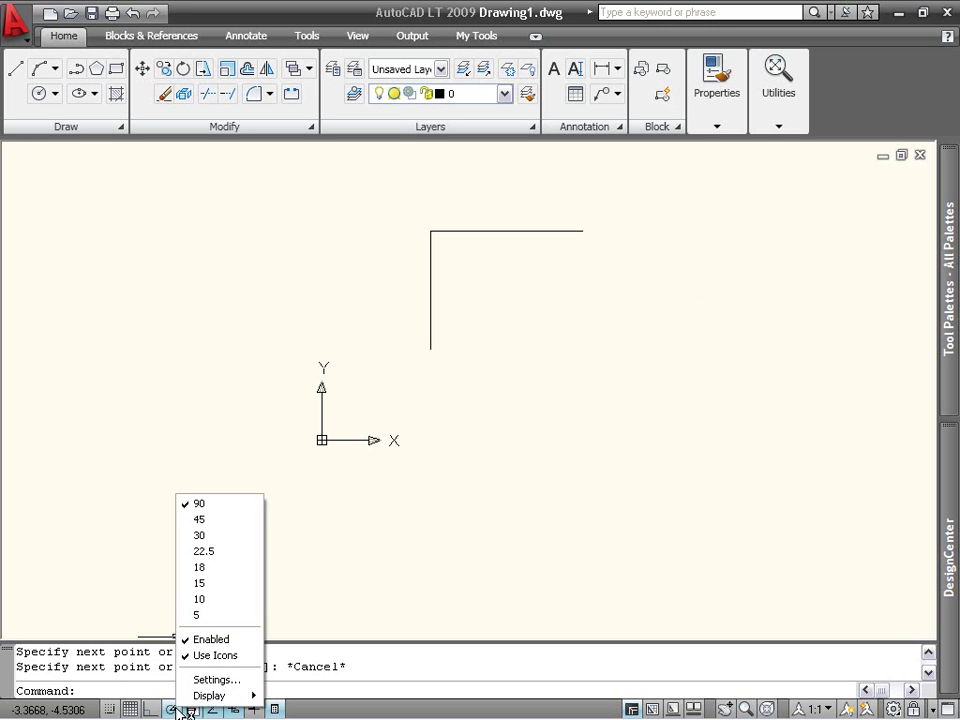
click(235, 521)
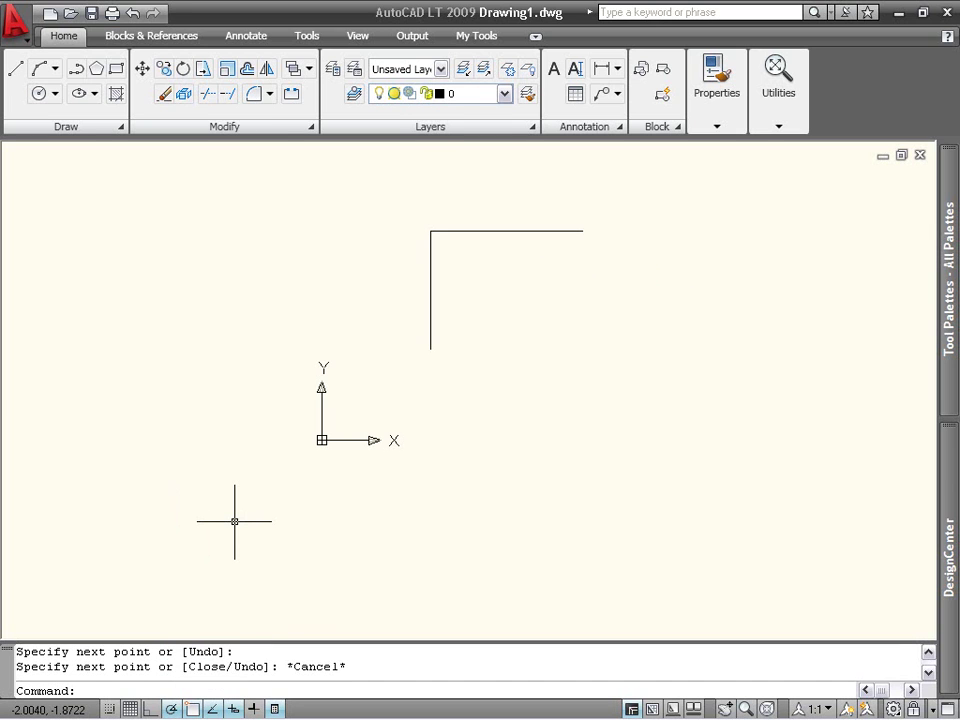
right_click(172, 709)
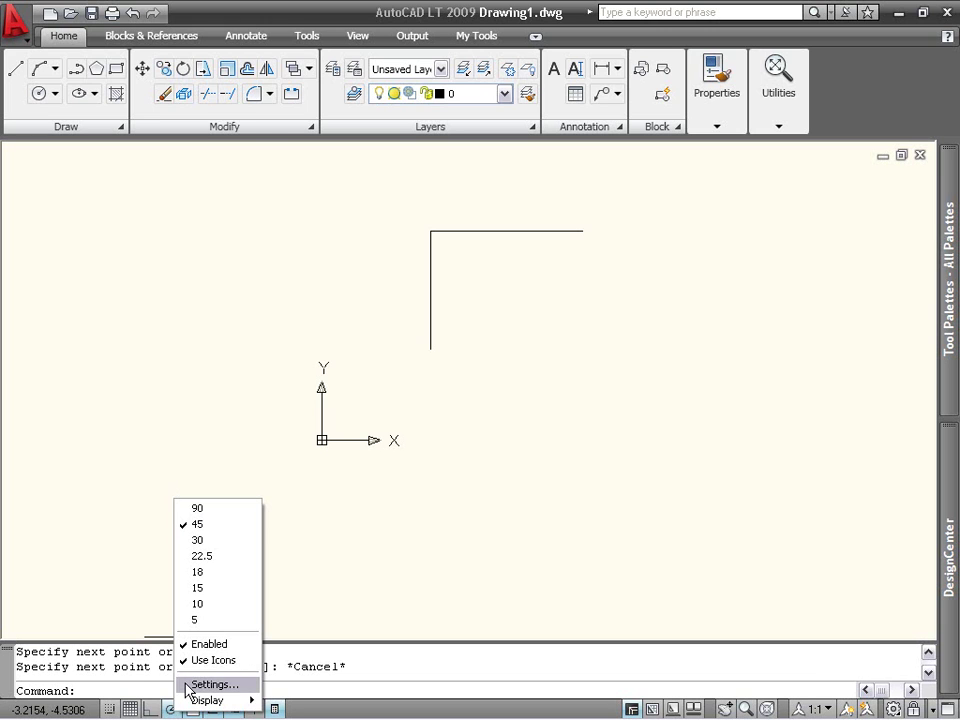
click(187, 686)
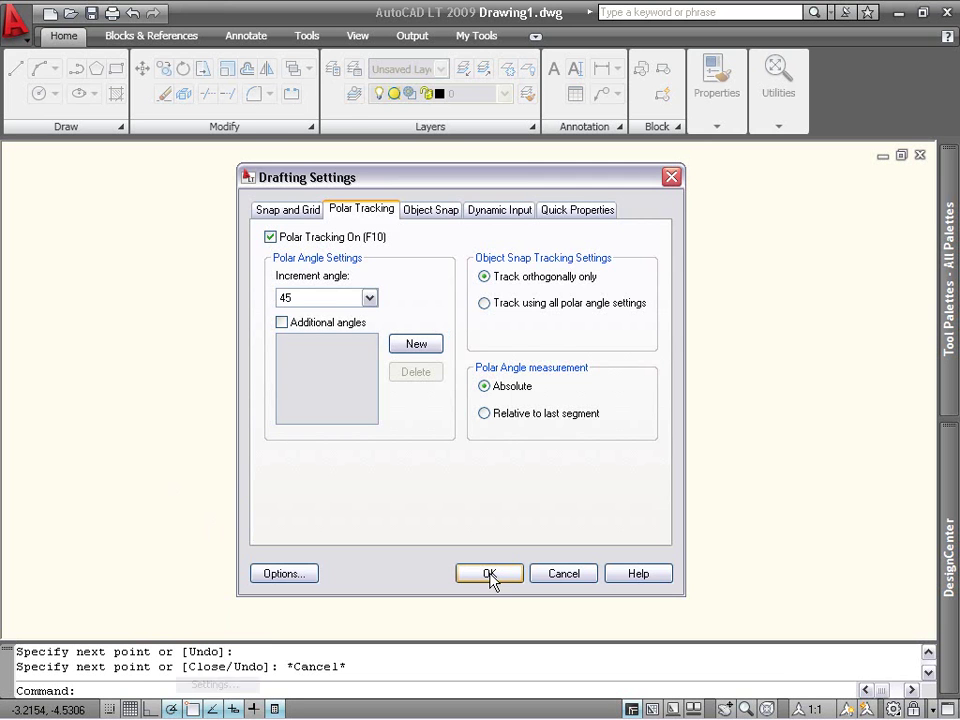
click(360, 328)
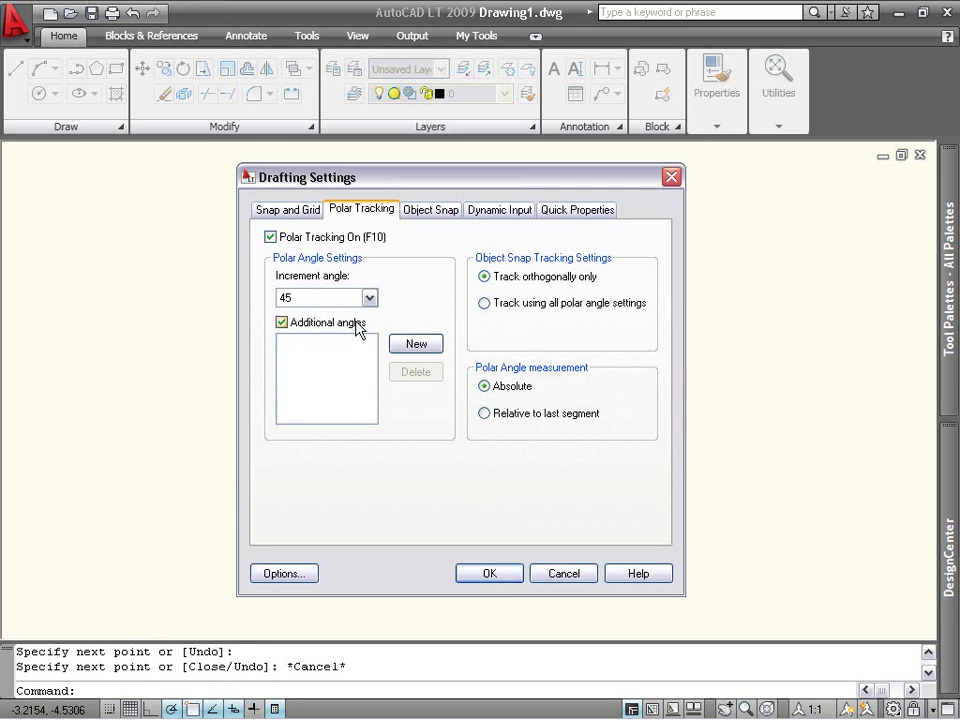
click(413, 344)
text(2)
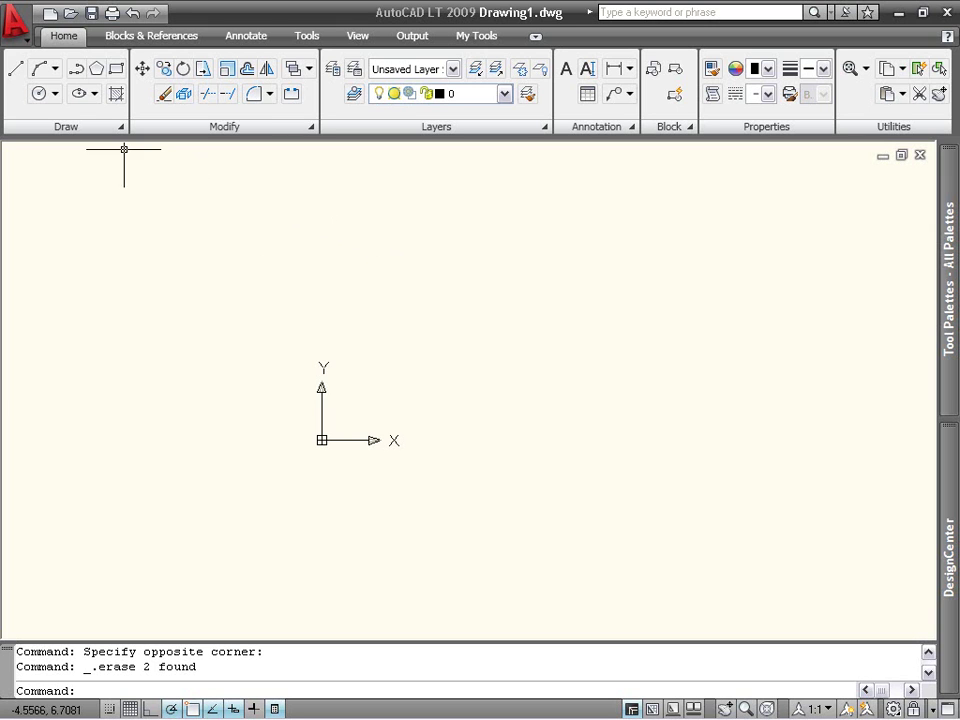
Draw a 5-unit line from a picked start point along the 0° polar track.
click(16, 69)
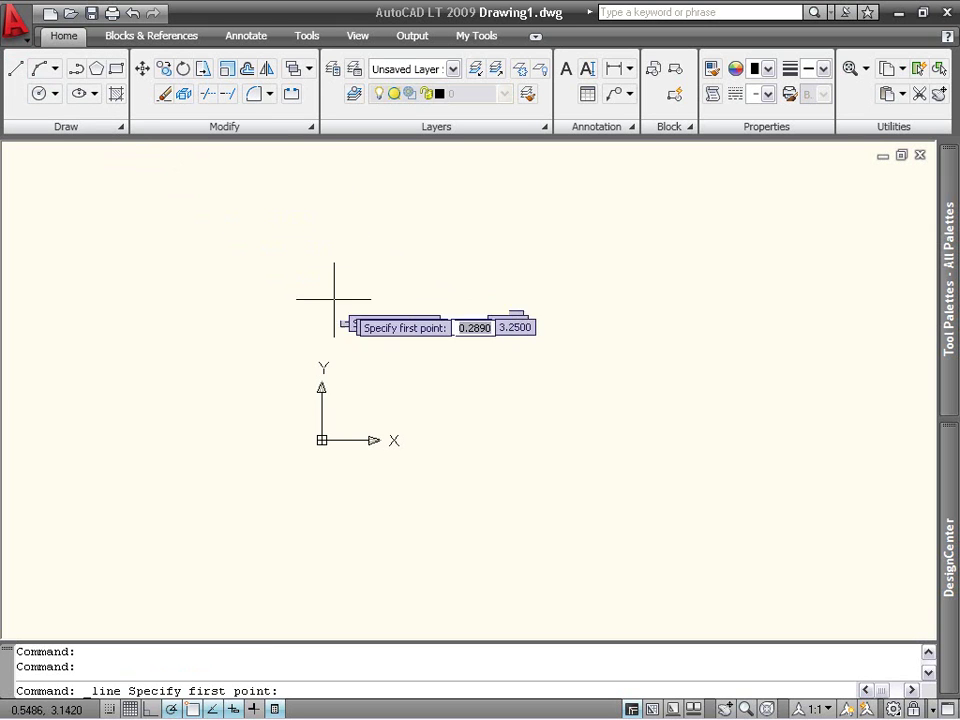
click(375, 309)
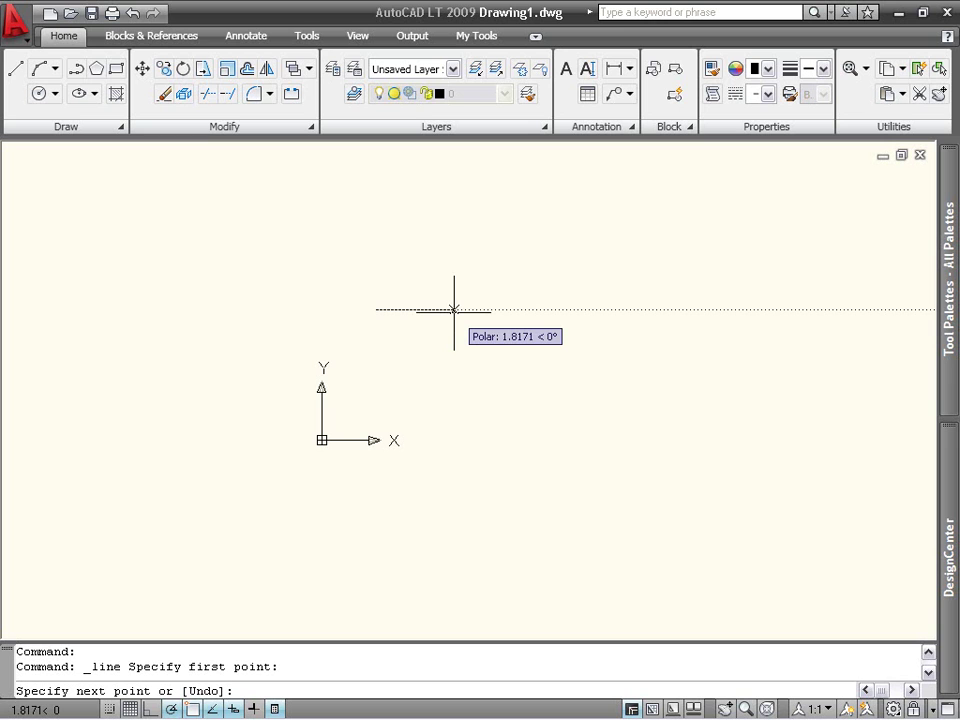
text(5)
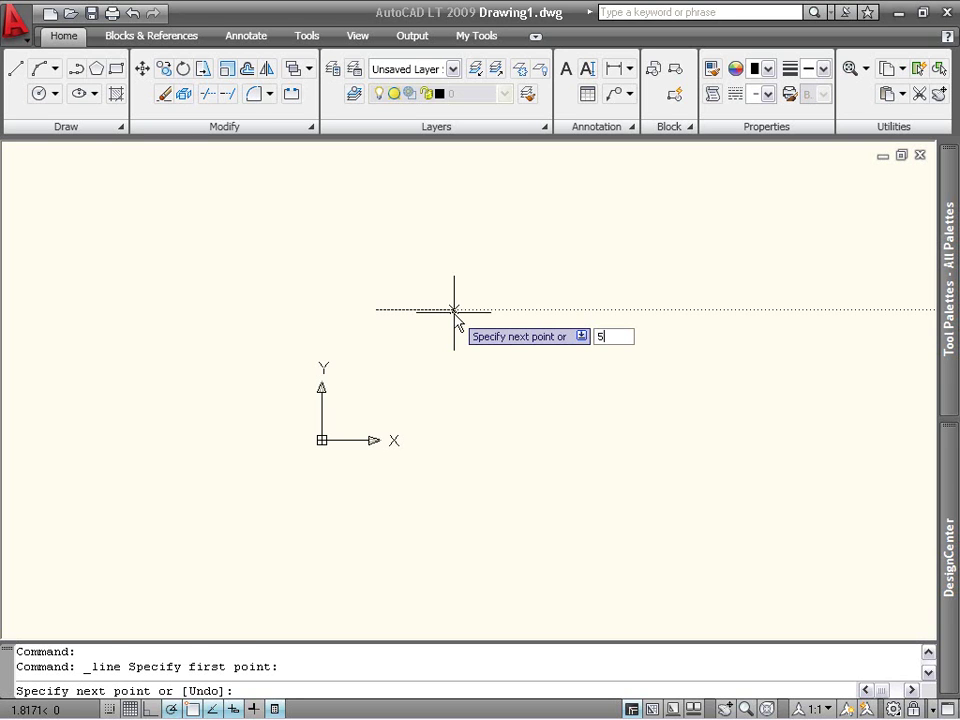
key(Return)
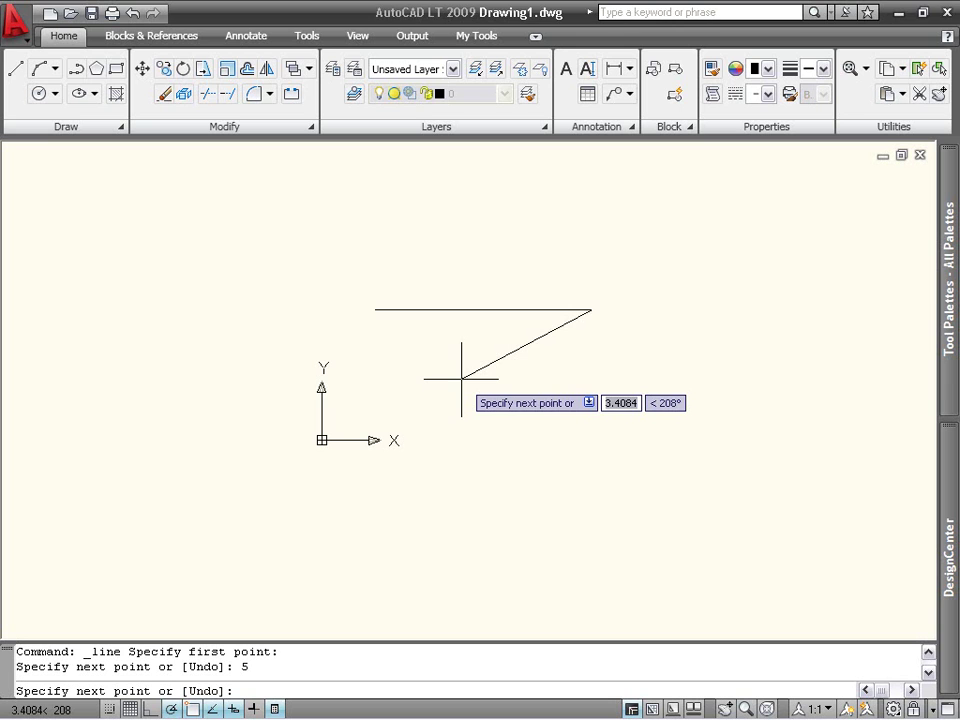
Add a 5-unit segment at 10° (@5<10) and end the Line command.
text(5)
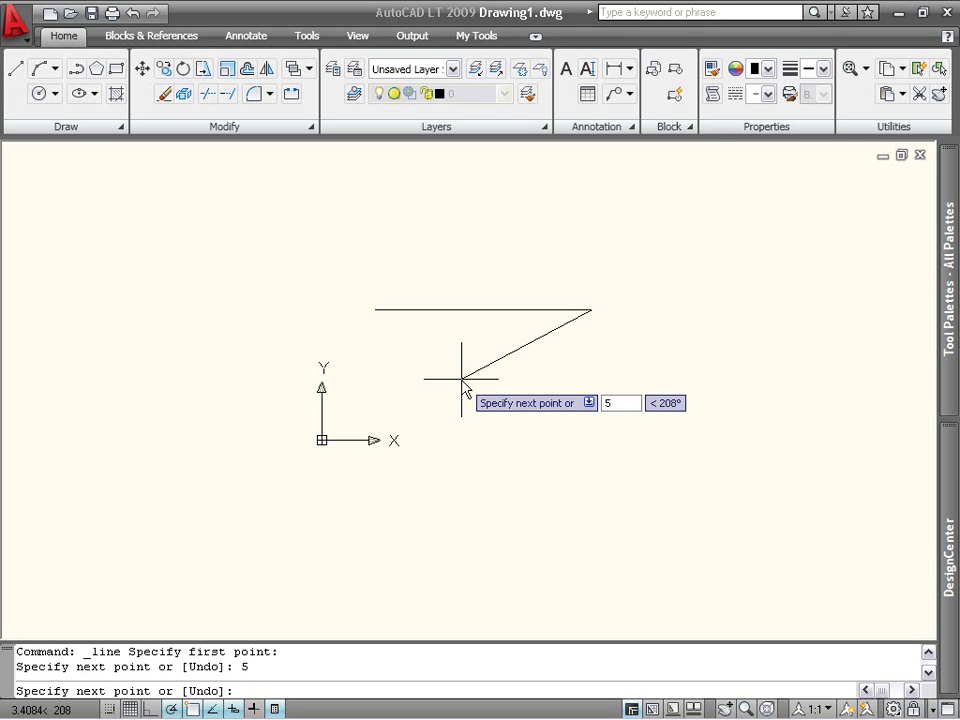
key(Tab)
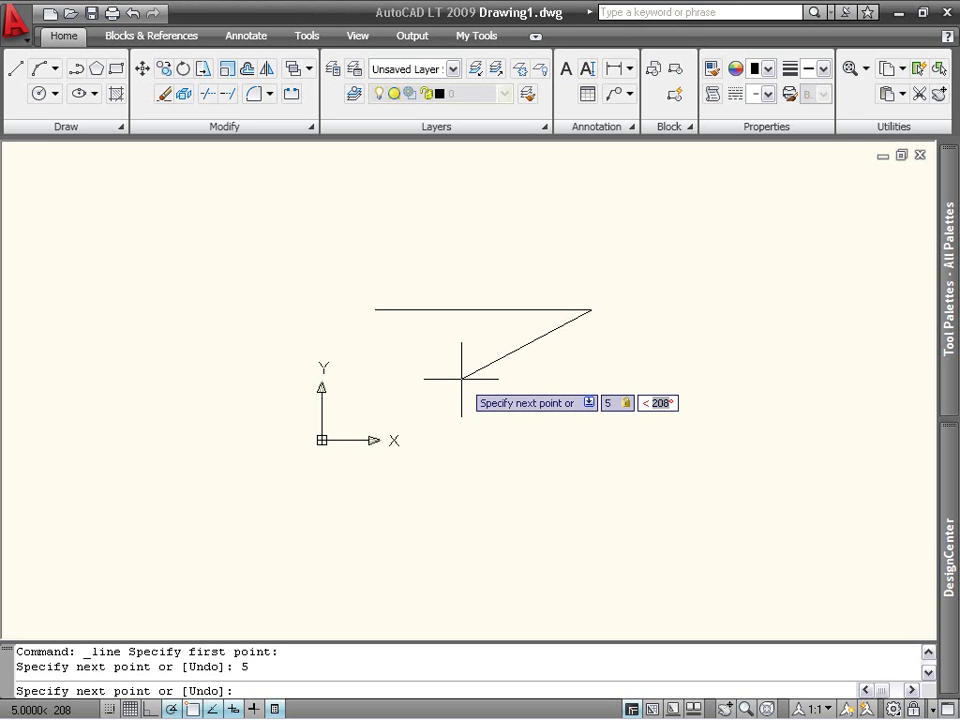
text(10)
key(Return)
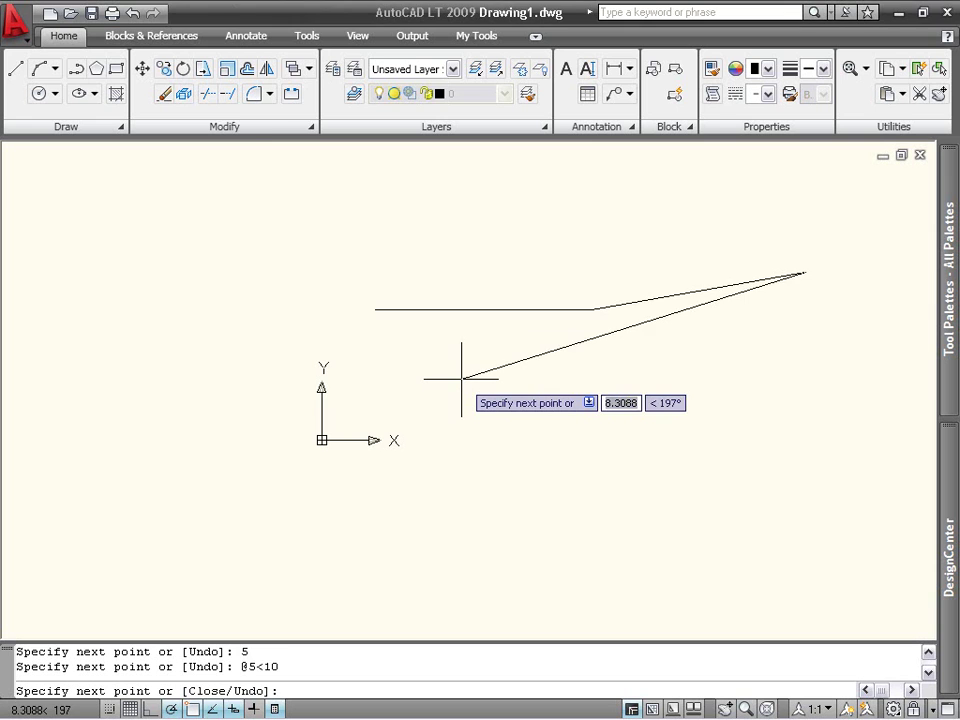
key(Return)
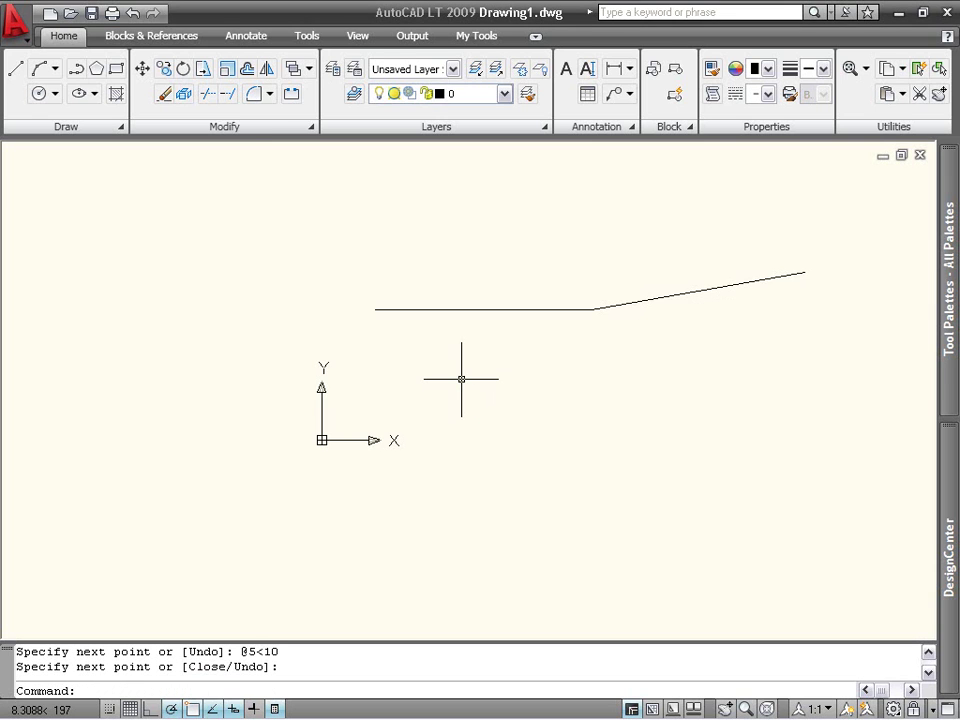